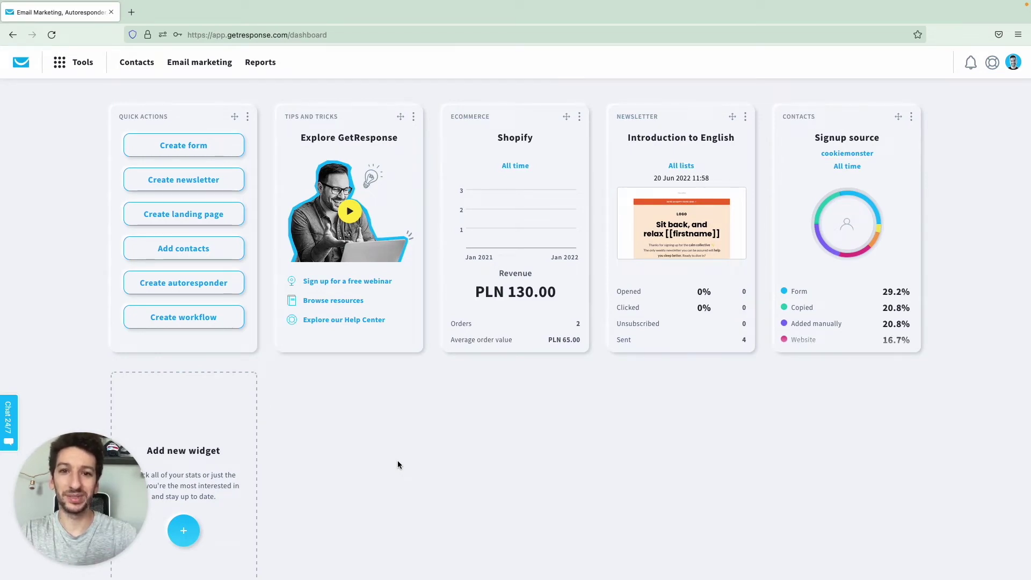
From the Contacts lists, open the settings page of the Chat prospects list
left_click(141, 63)
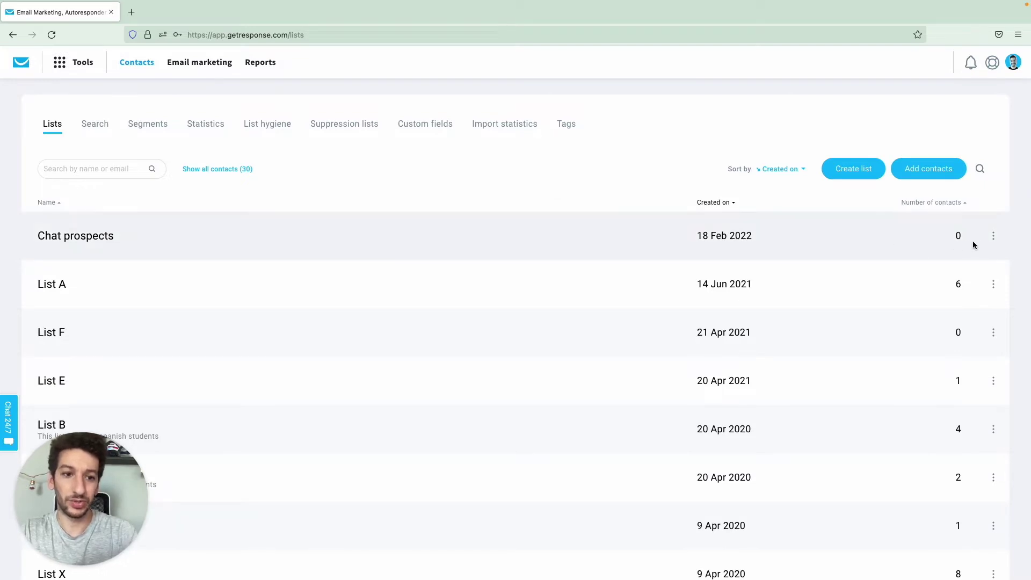
left_click(993, 238)
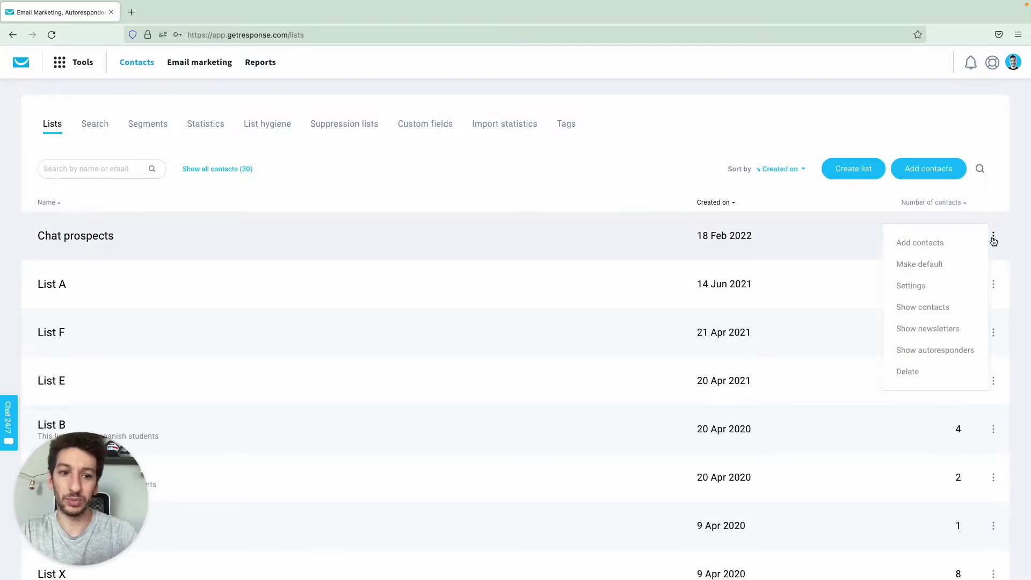
left_click(912, 285)
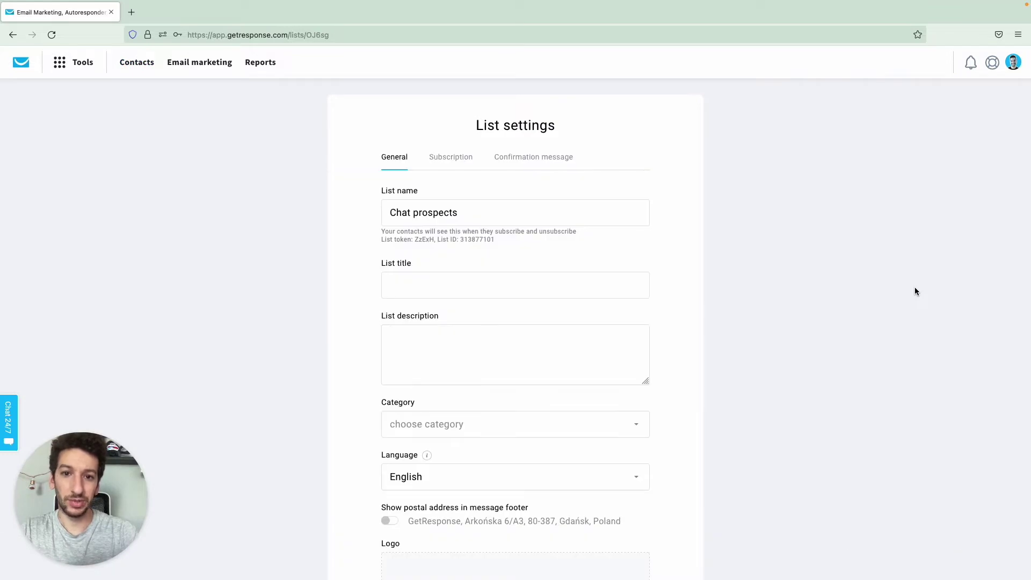
On the Subscription tab, enable subscription notifications and send them to two selected e-mail addresses
left_click(451, 157)
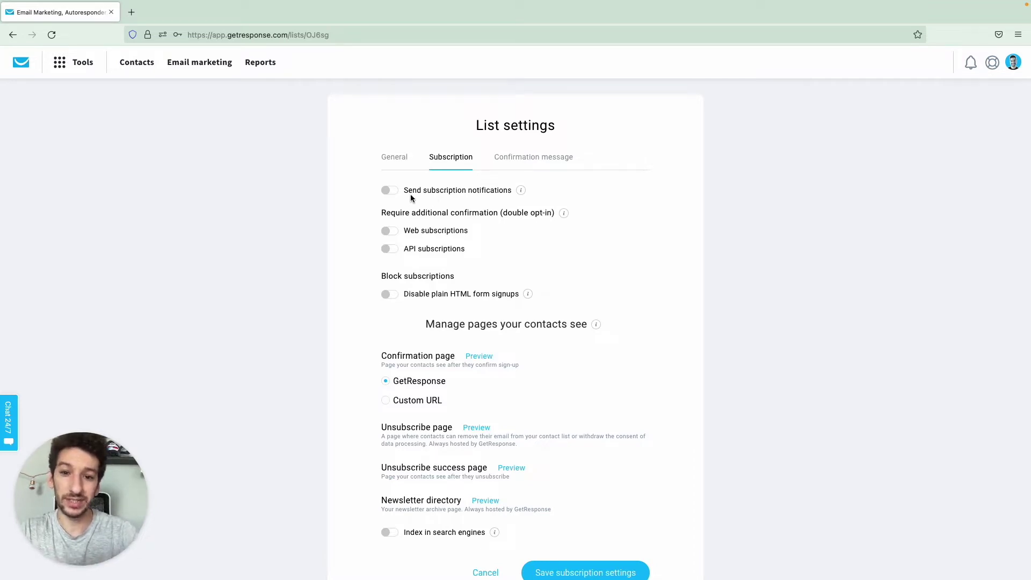
left_click(389, 193)
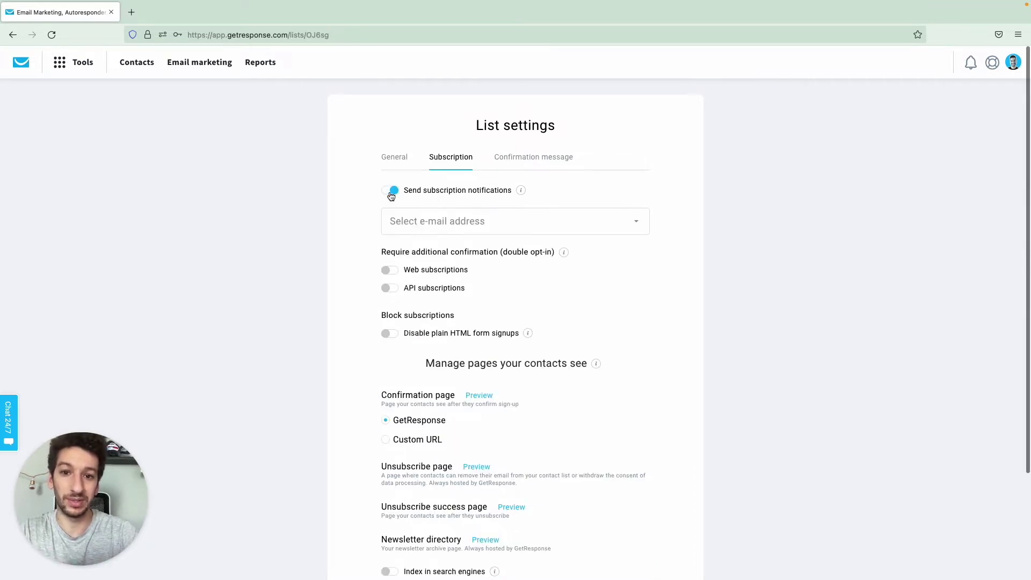
left_click(460, 220)
left_click(453, 259)
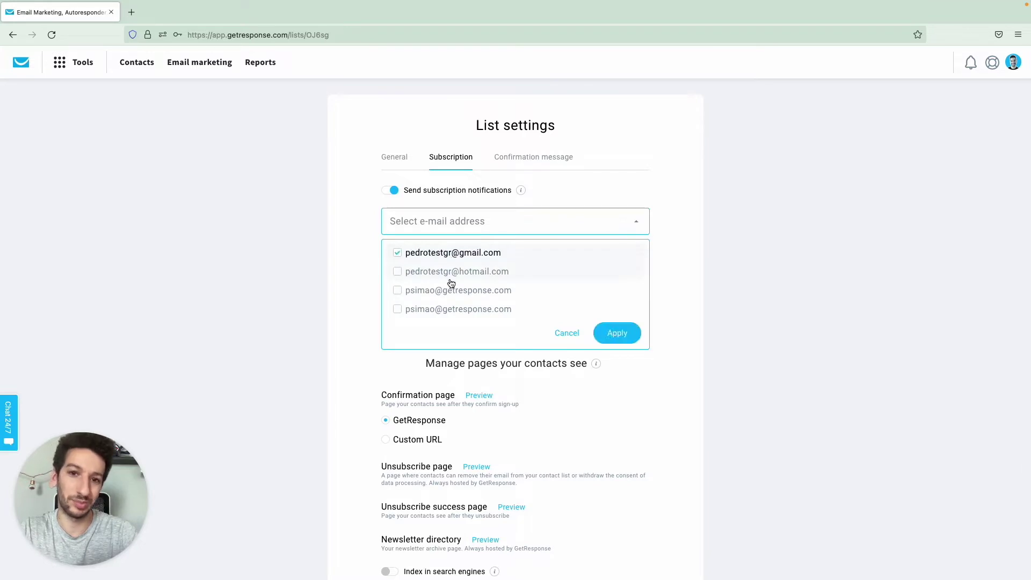
left_click(451, 275)
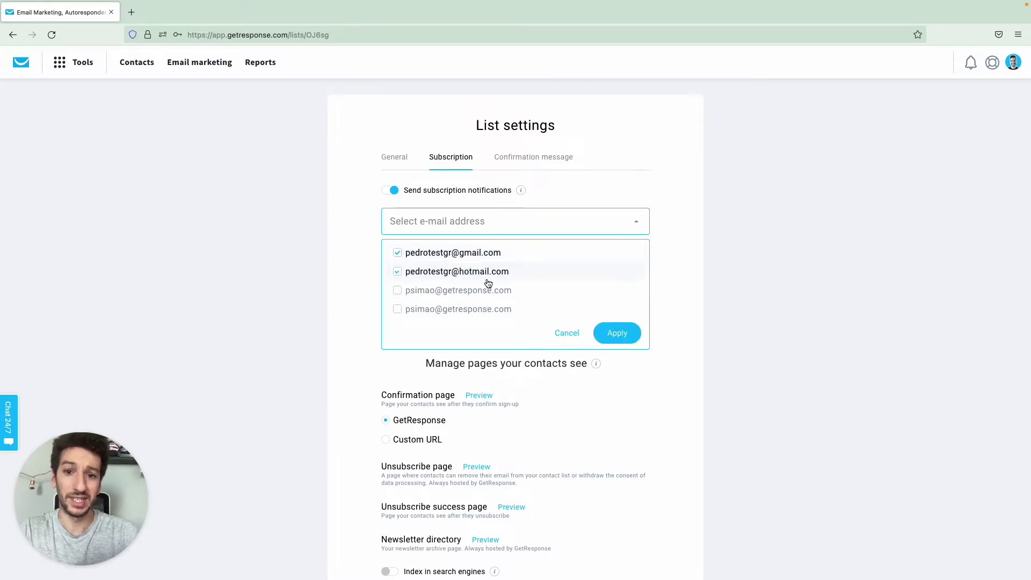
left_click(617, 334)
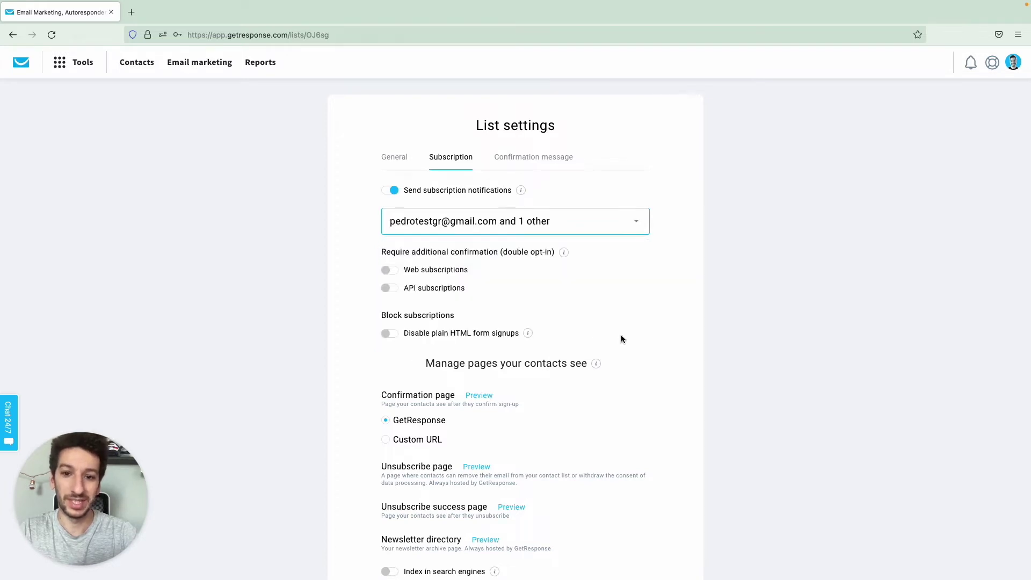
Switch on double opt-in for both web and API subscriptions
scroll(503, 272, "down", 1)
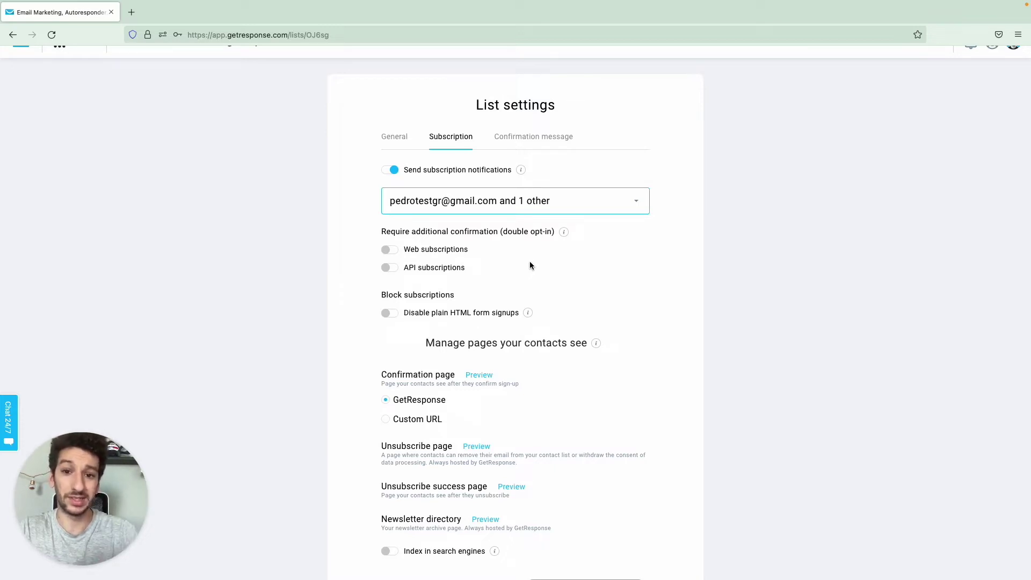
left_click(390, 249)
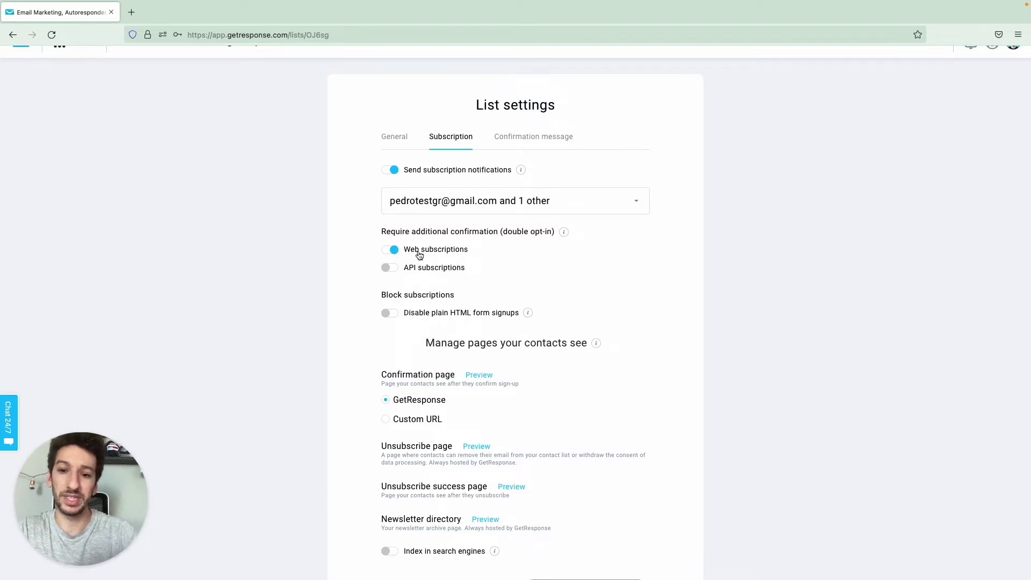
left_click(389, 267)
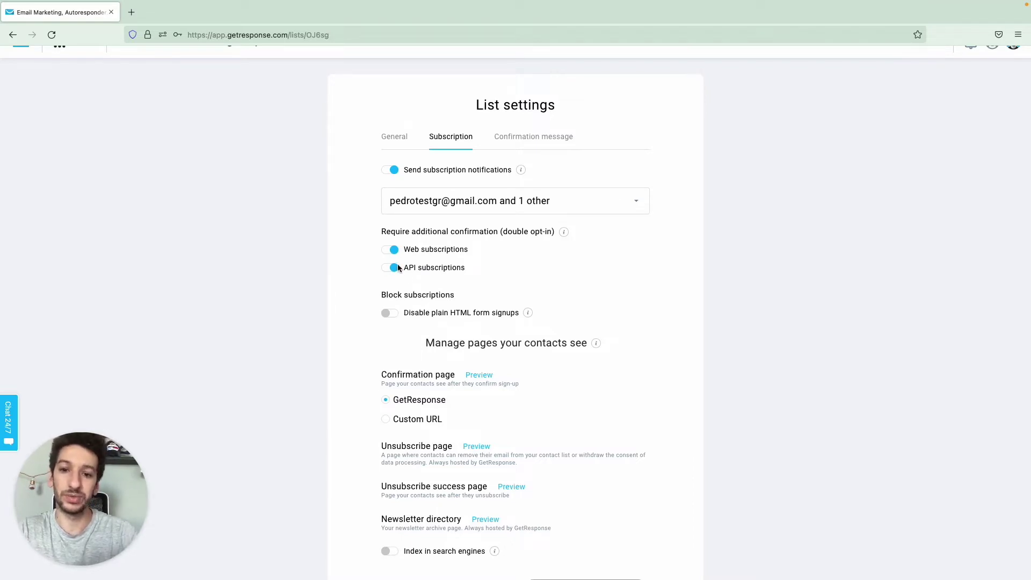
Glance at the product tools overview and close it again
scroll(555, 267, "down", 2)
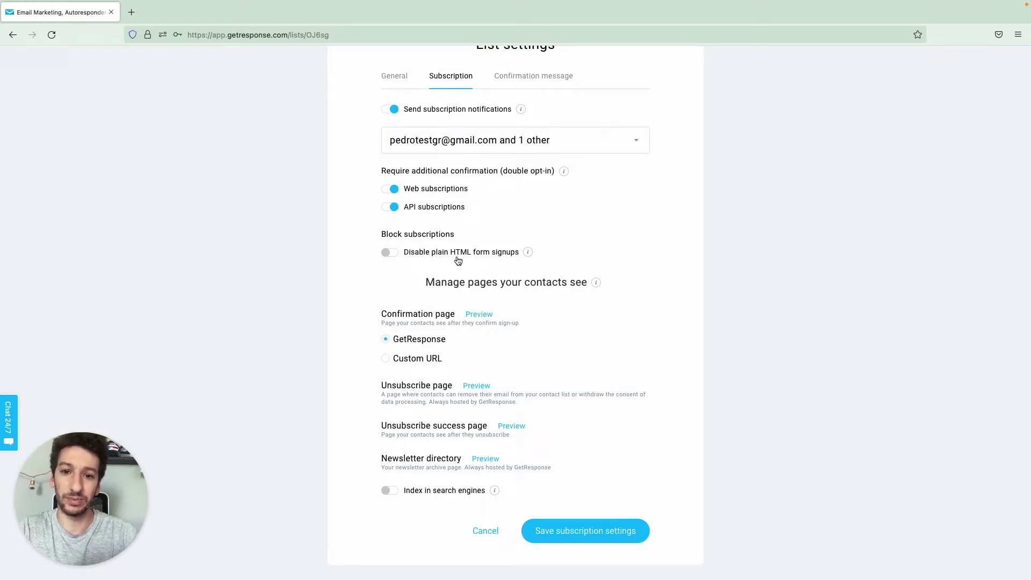
scroll(429, 255, "up", 3)
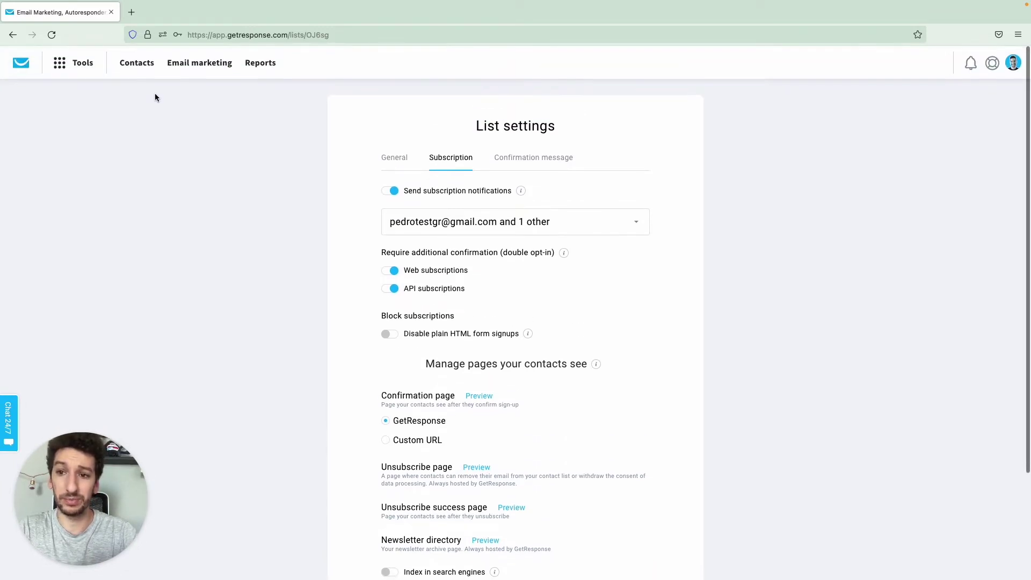
left_click(75, 62)
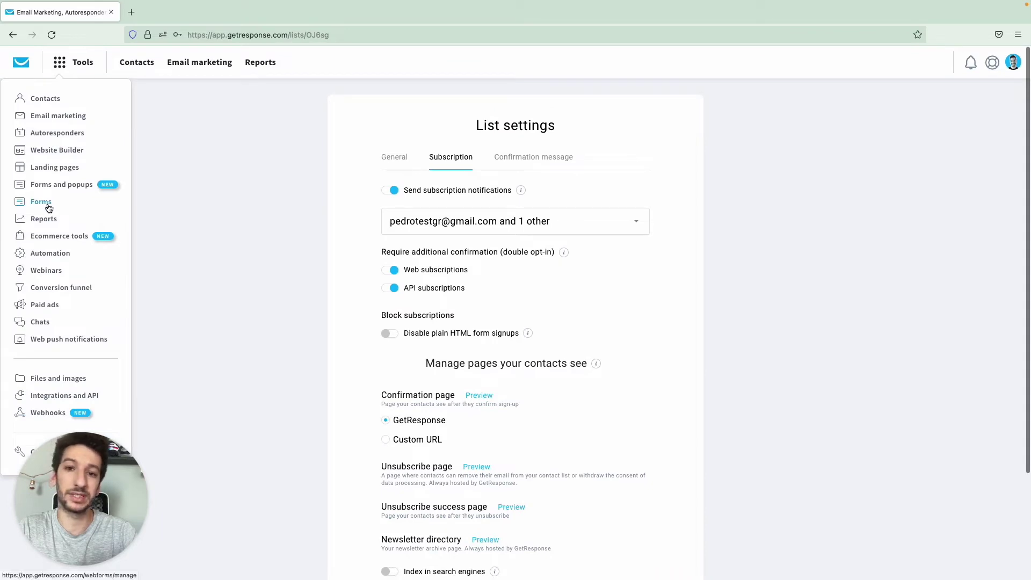
left_click(273, 220)
scroll(365, 309, "down", 3)
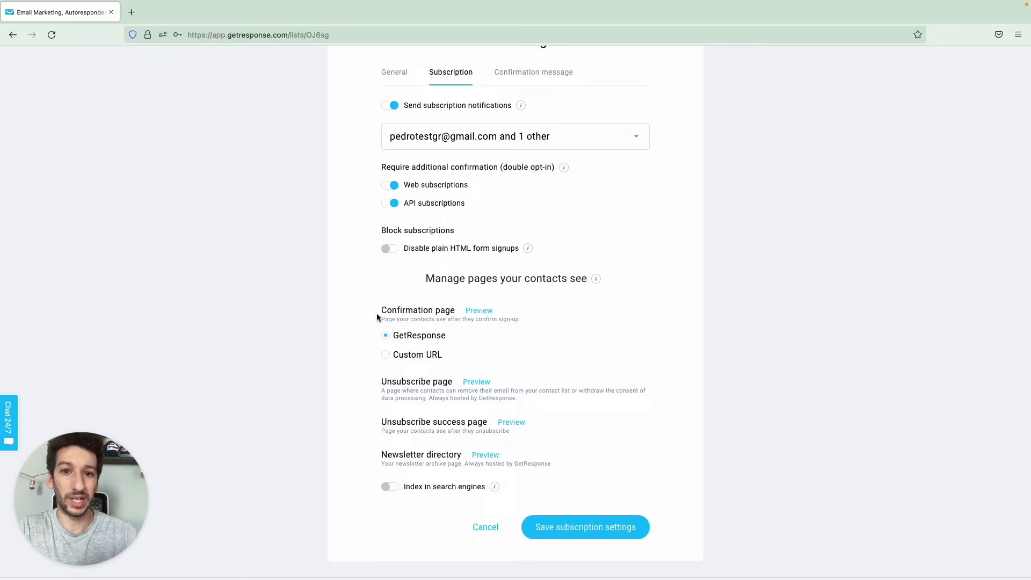
Block plain HTML form signups and send confirmed subscribers to a custom-URL page
left_click(390, 250)
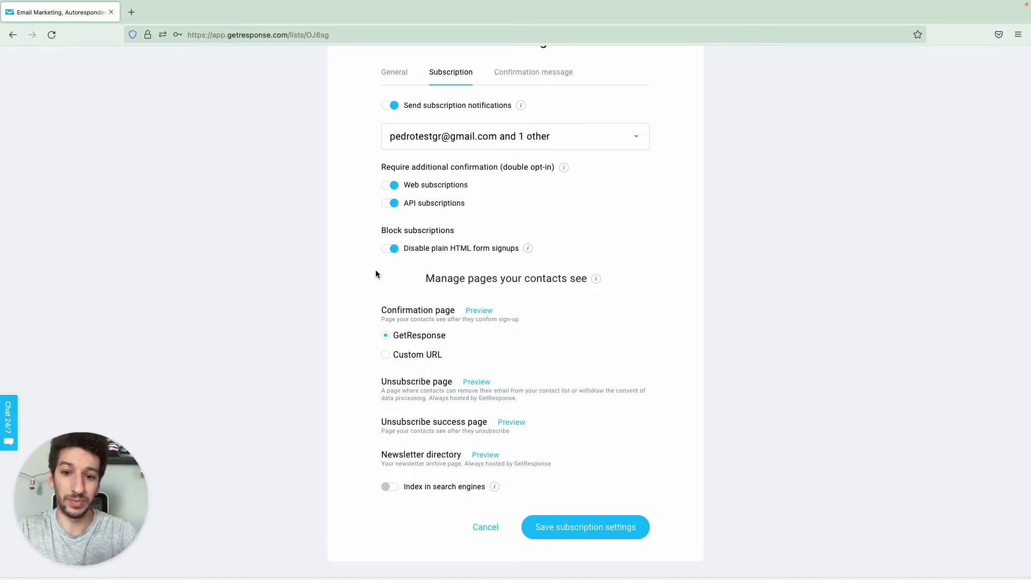
scroll(375, 270, "down", 2)
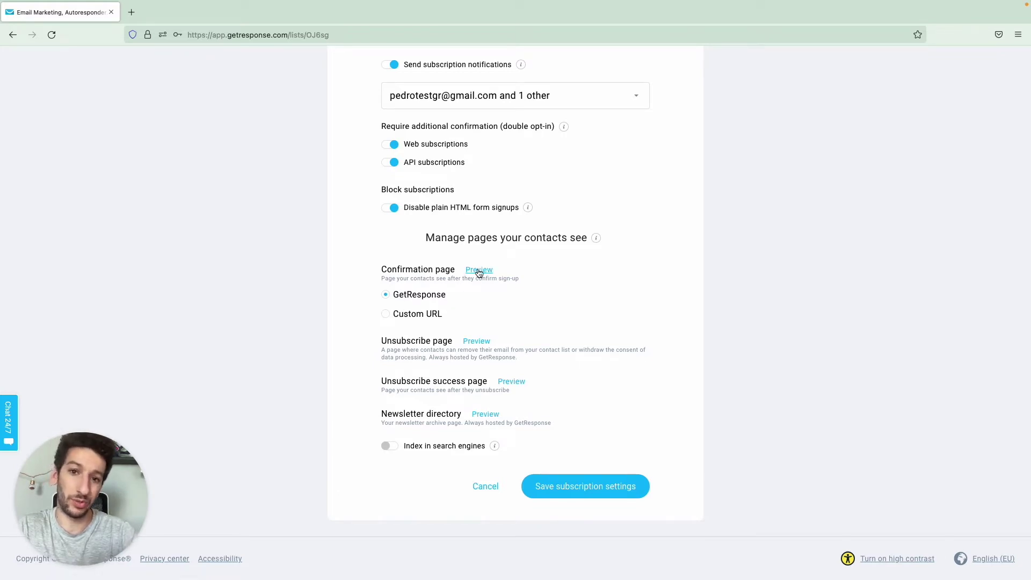
left_click(411, 317)
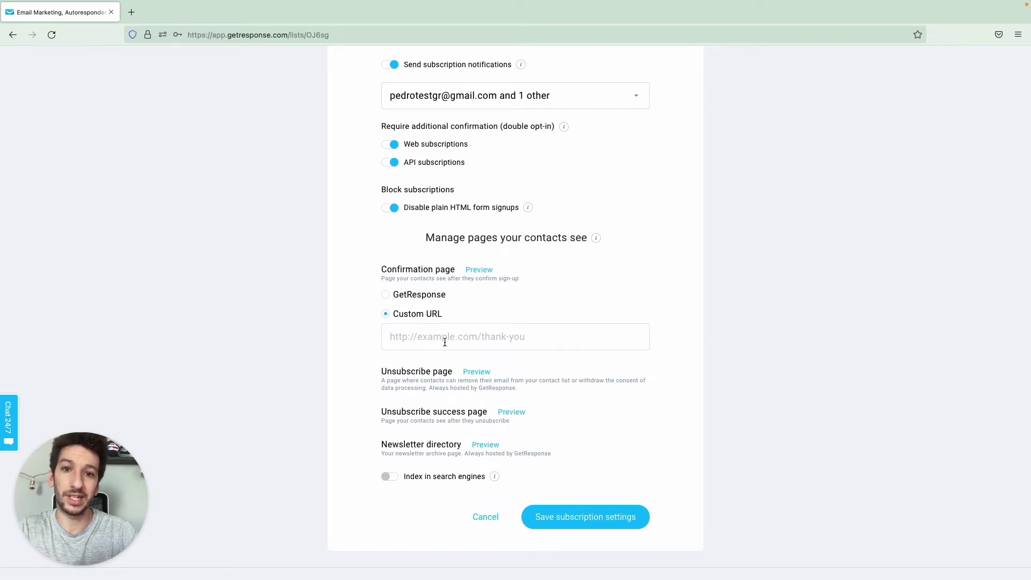
scroll(452, 343, "down", 1)
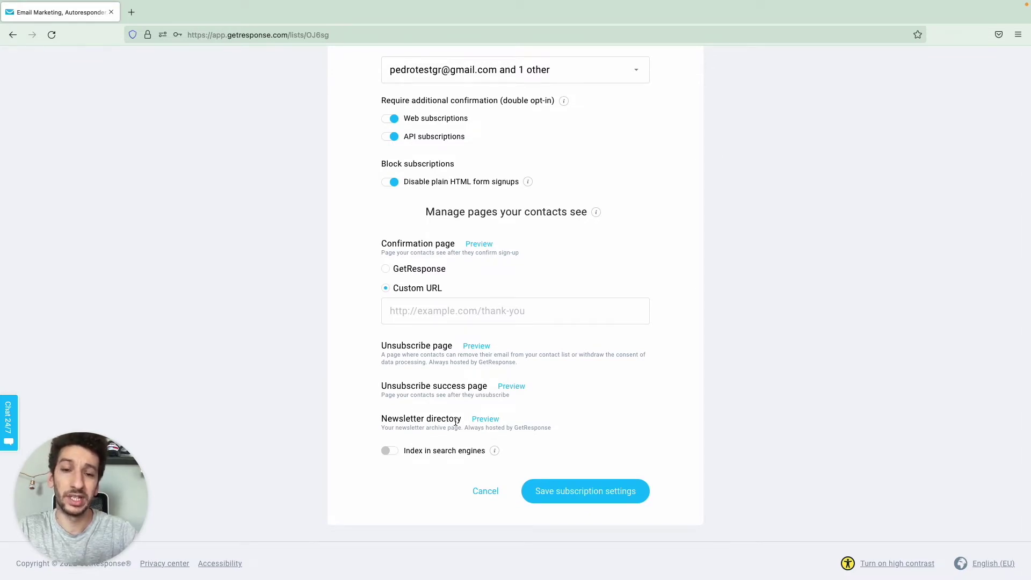
scroll(456, 422, "down", 1)
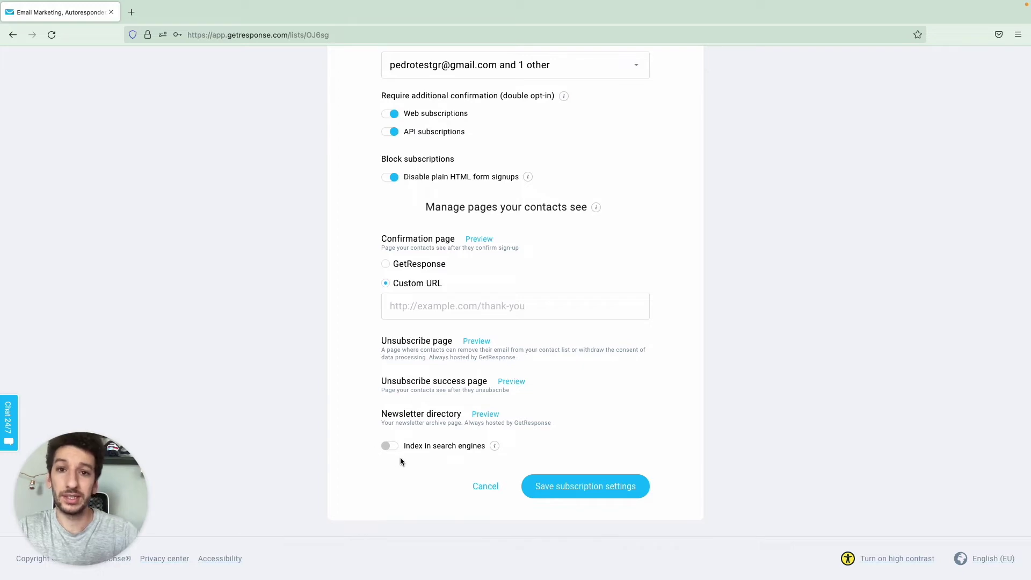
Toggle search-engine indexing on, then off again, accepting the permanent-effect warning
left_click(389, 446)
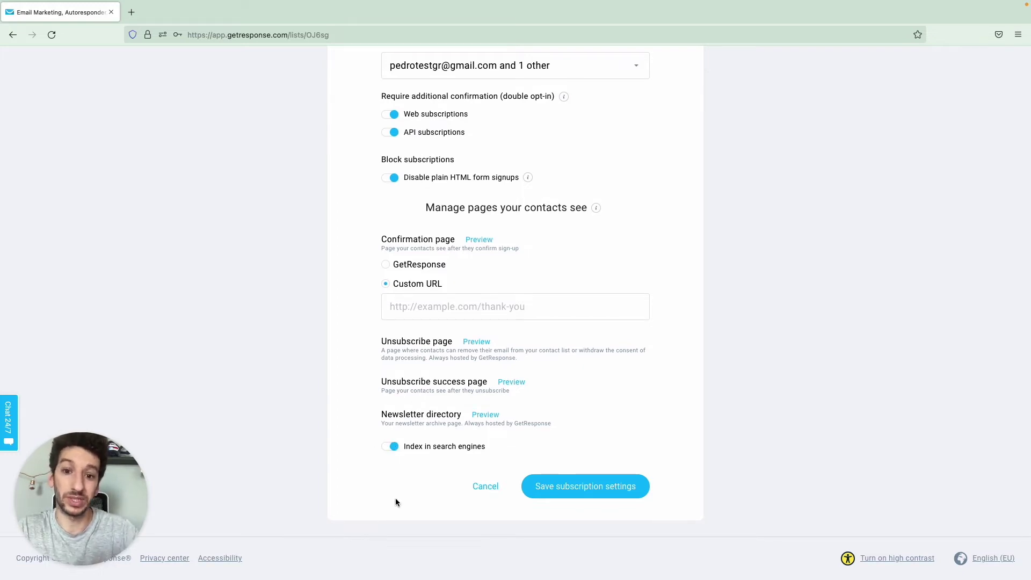
left_click(394, 448)
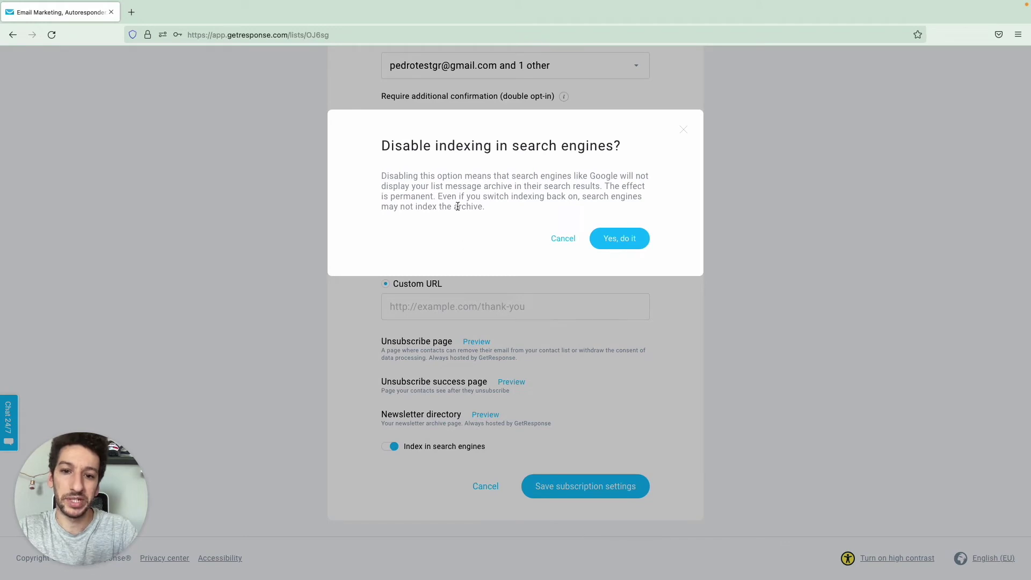
left_click(617, 237)
scroll(515, 276, "up", 3)
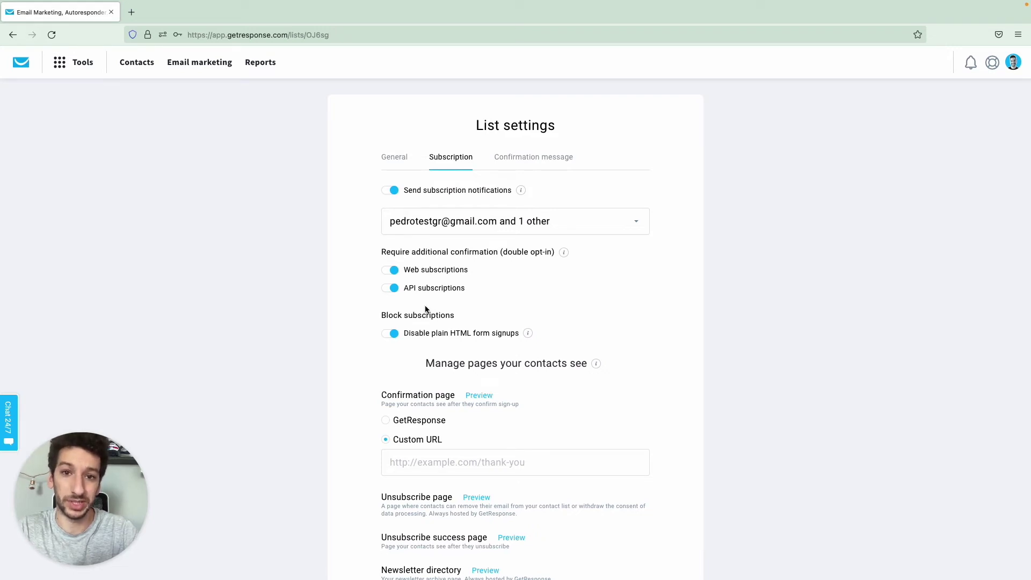
On the Confirmation message tab, review subject options and keep the predefined subject line
left_click(522, 160)
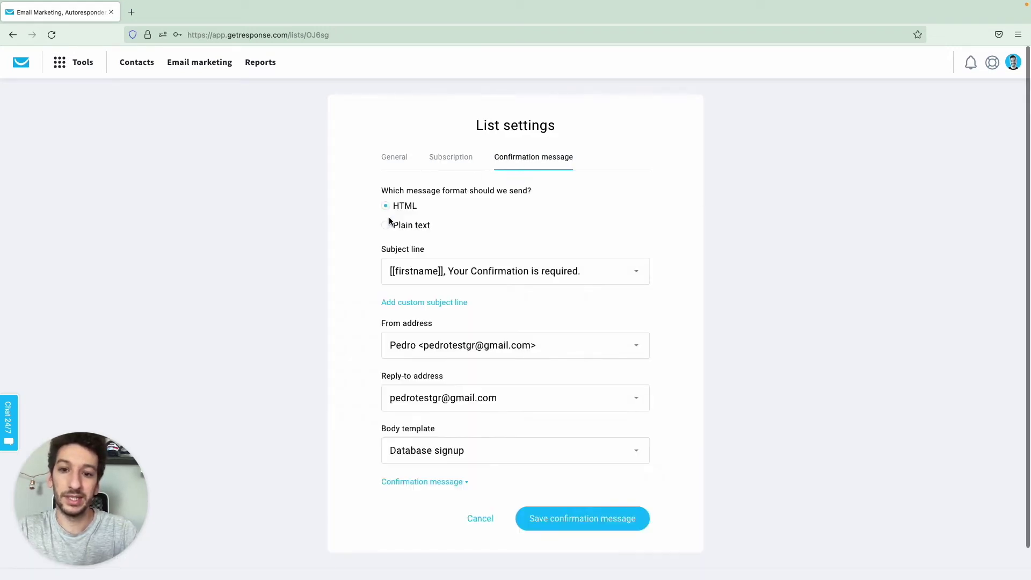
scroll(389, 218, "down", 1)
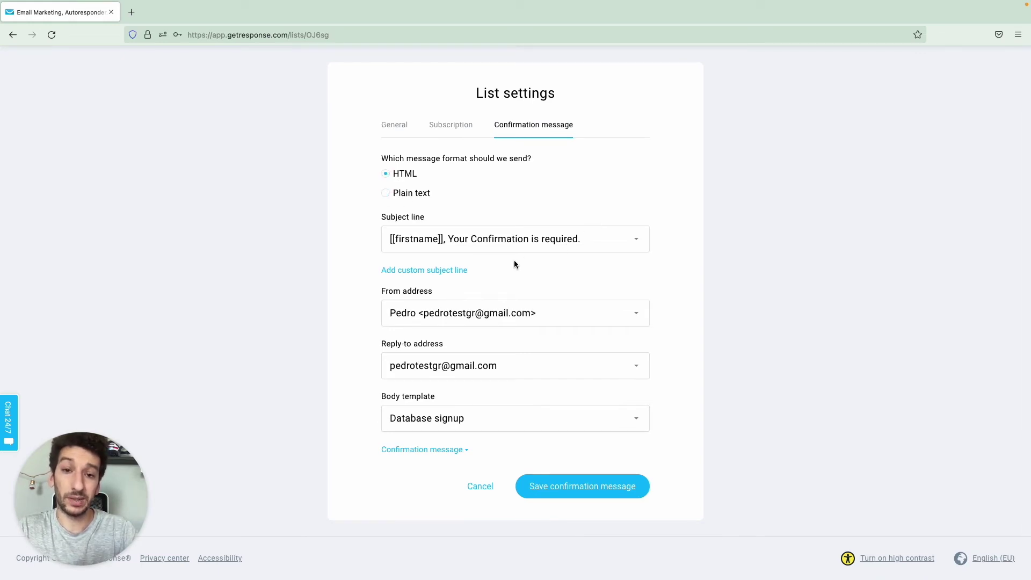
left_click(460, 243)
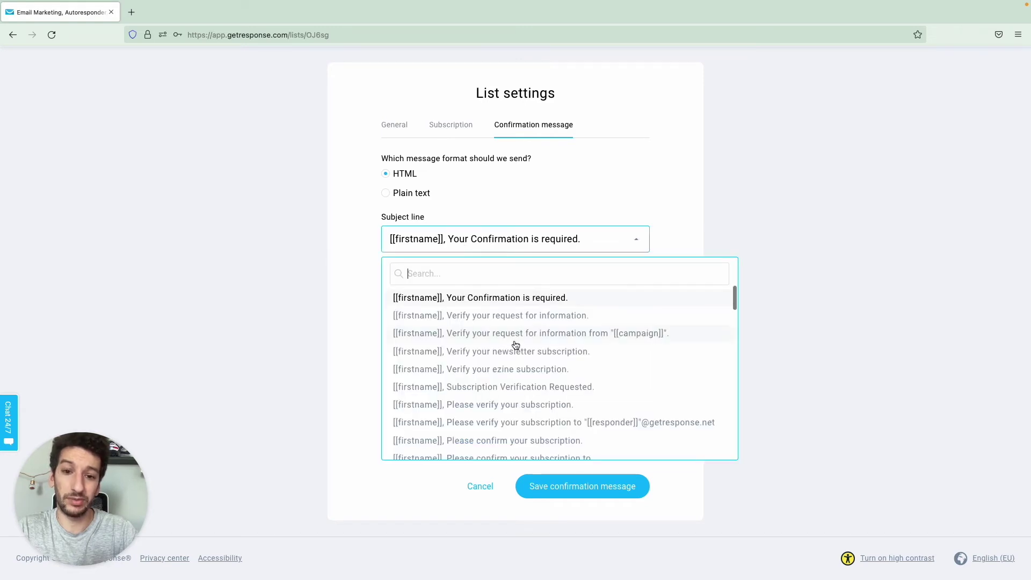
scroll(515, 344, "down", 5)
scroll(515, 344, "down", 3)
scroll(515, 344, "up", 5)
scroll(513, 339, "up", 3)
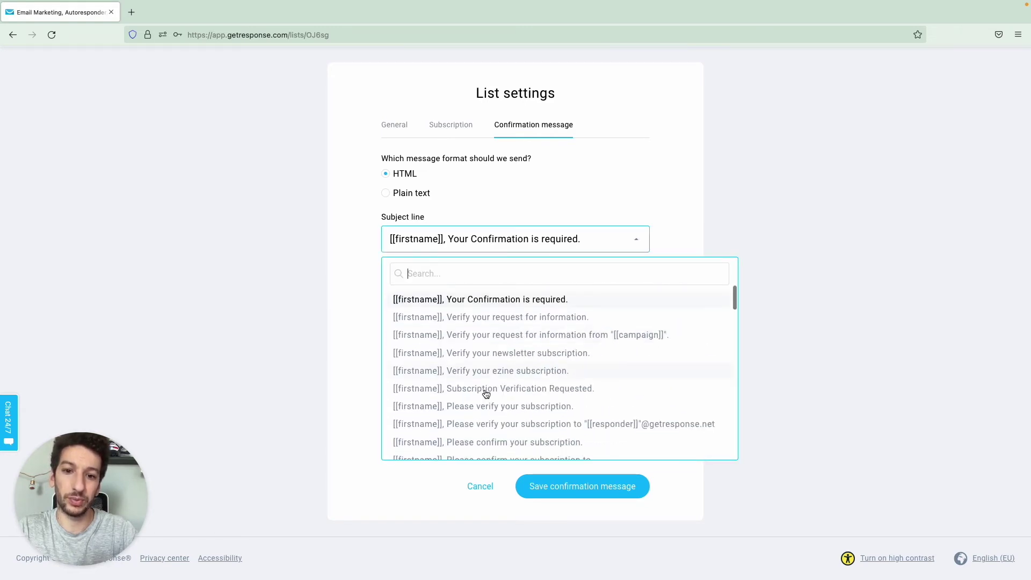
left_click(508, 300)
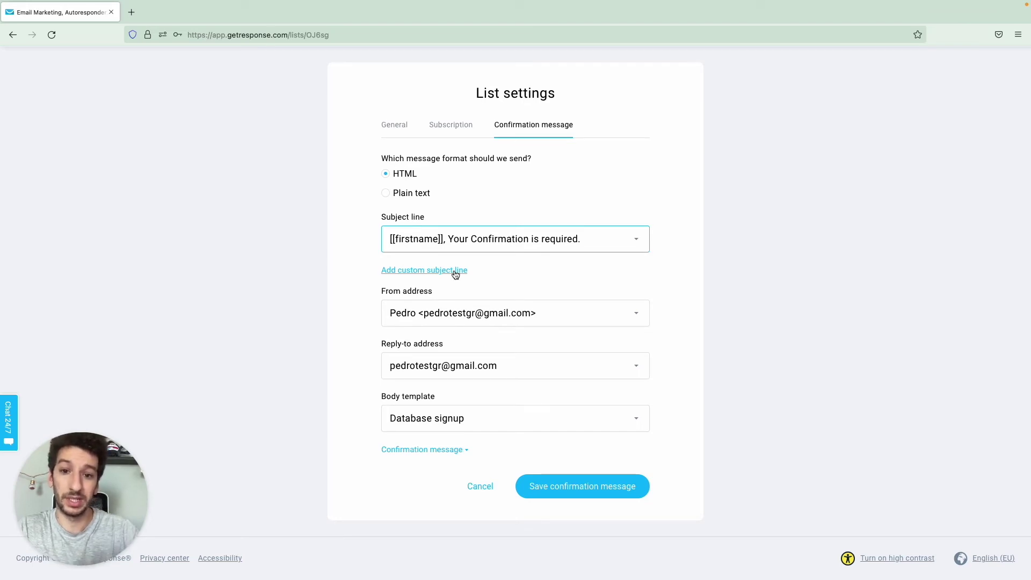
left_click(412, 275)
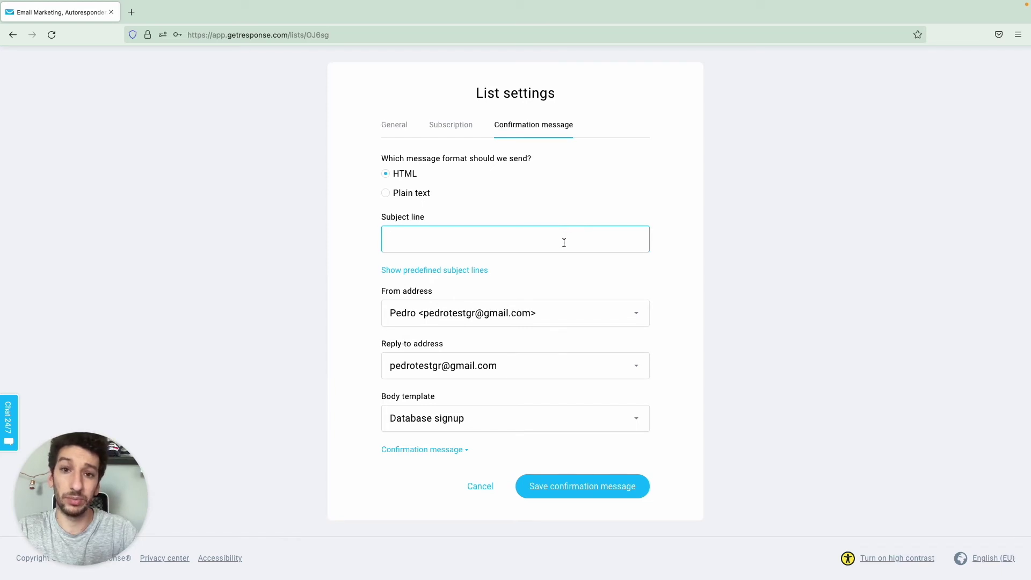
left_click(401, 272)
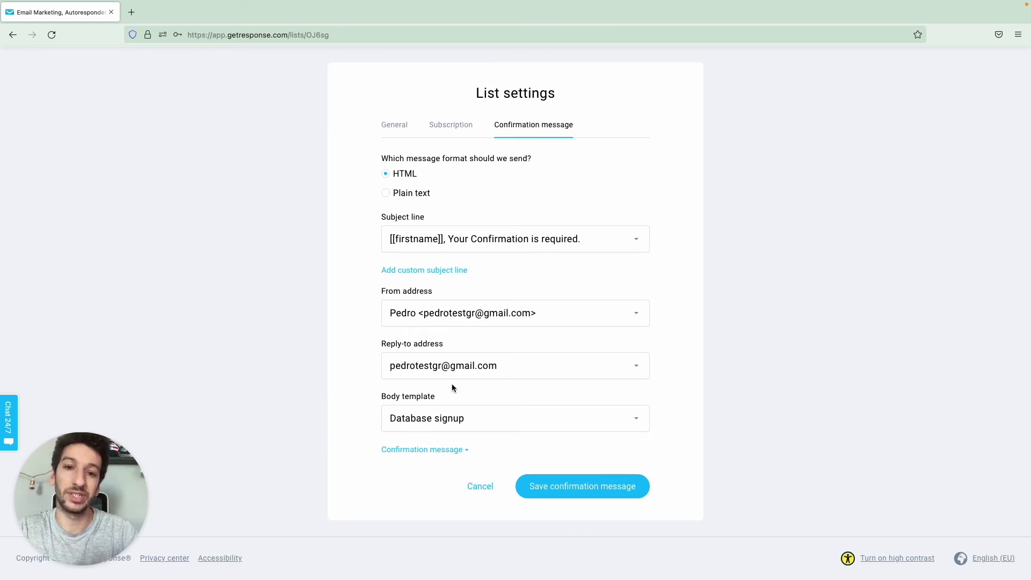
Expand the confirmation message body and select the Default template
left_click(398, 451)
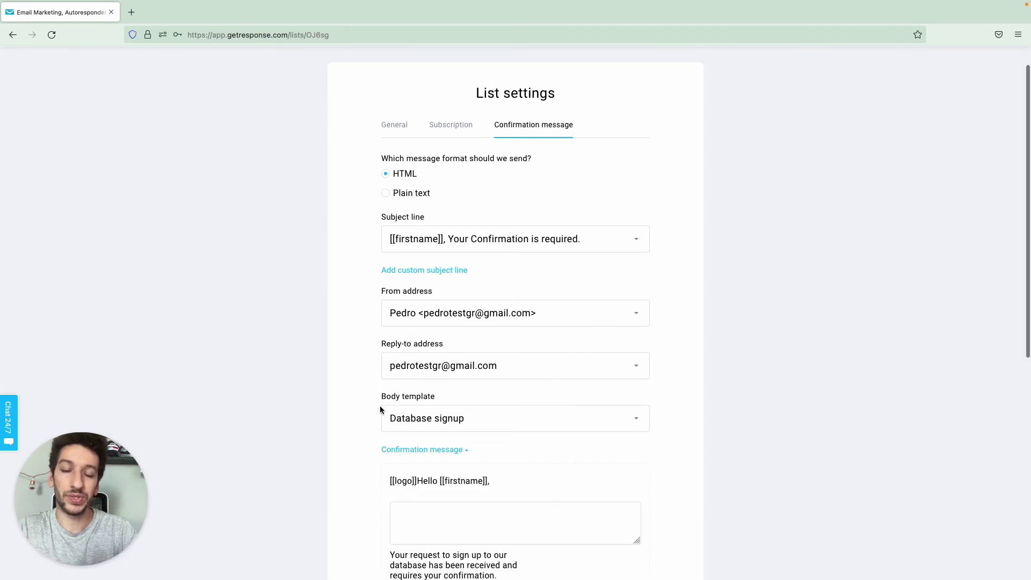
scroll(379, 407, "down", 4)
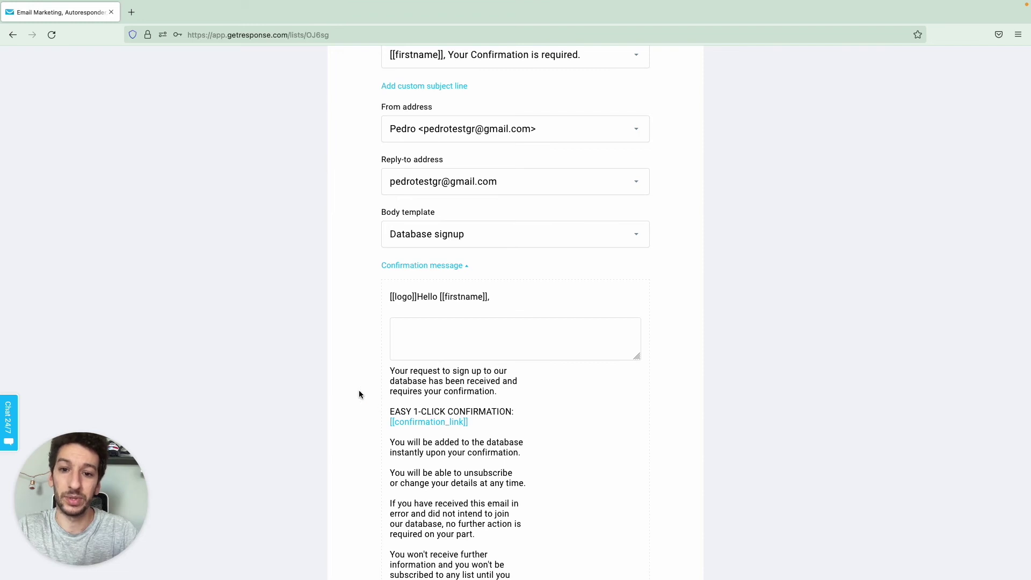
scroll(349, 381, "down", 1)
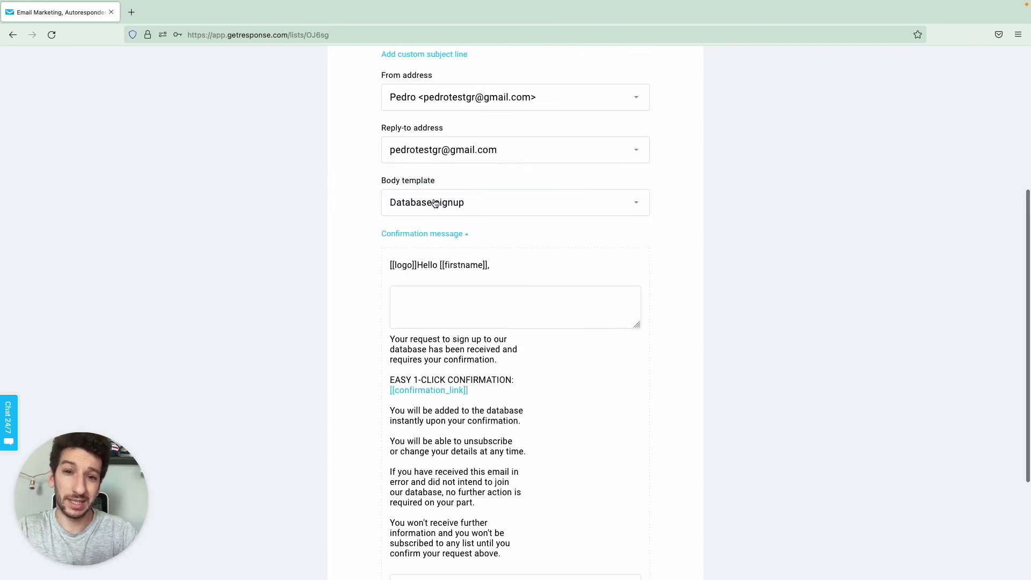
left_click(434, 203)
left_click_drag(435, 288, 432, 286)
left_click(433, 286)
Save the confirmation message settings with the Default template body
scroll(375, 295, "down", 1)
scroll(375, 296, "down", 2)
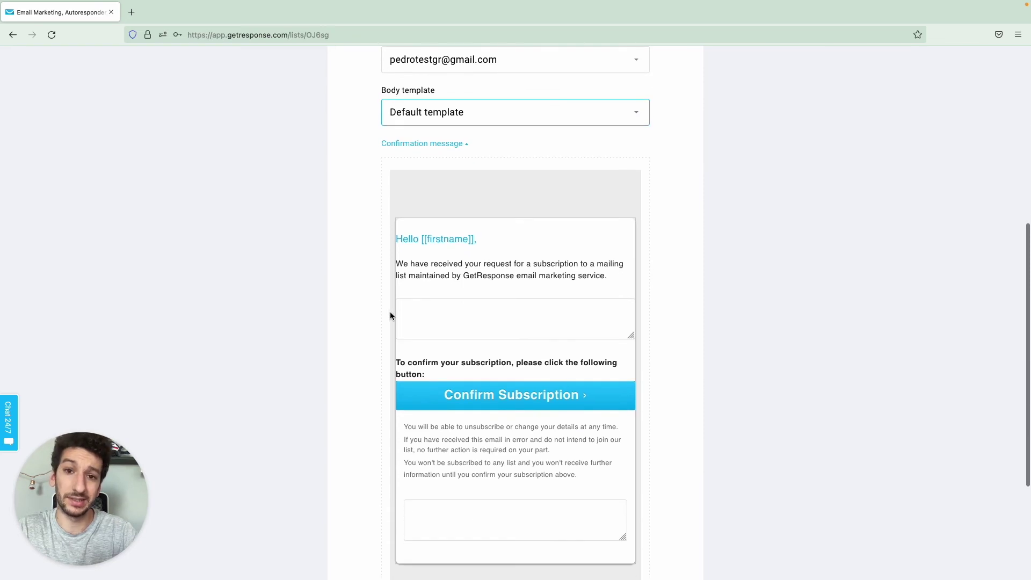
left_click(407, 315)
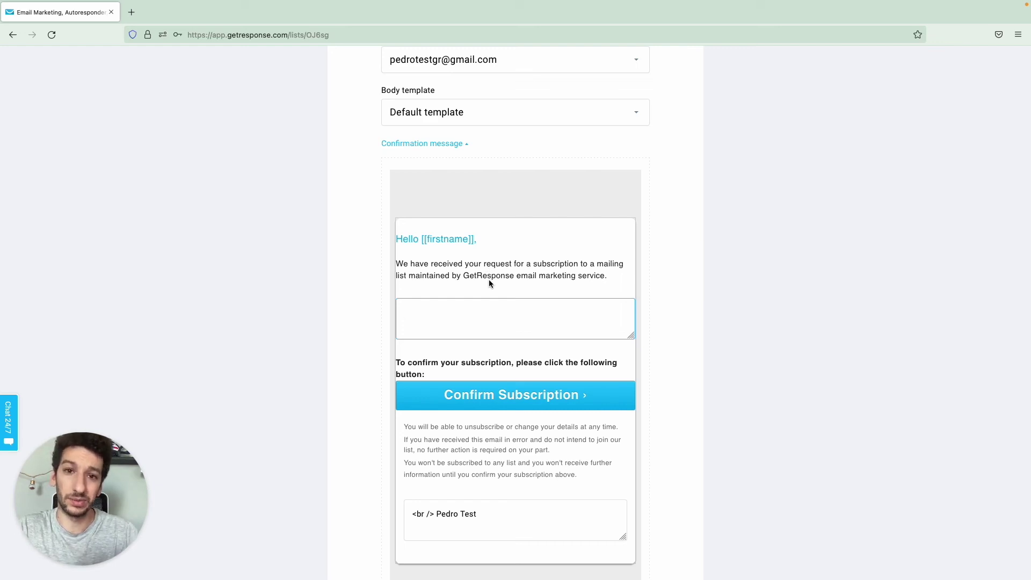
scroll(408, 222, "down", 3)
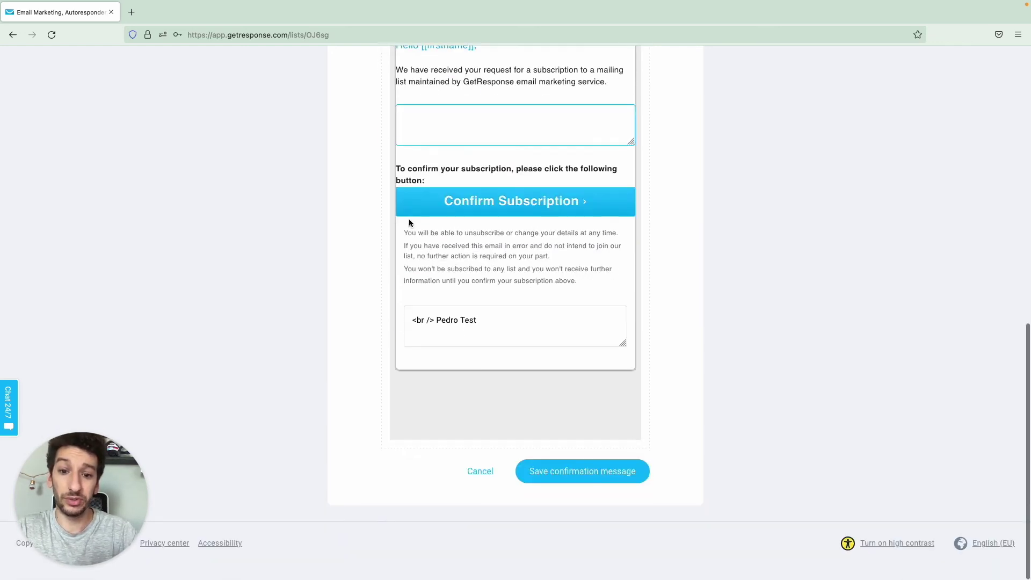
left_click(573, 497)
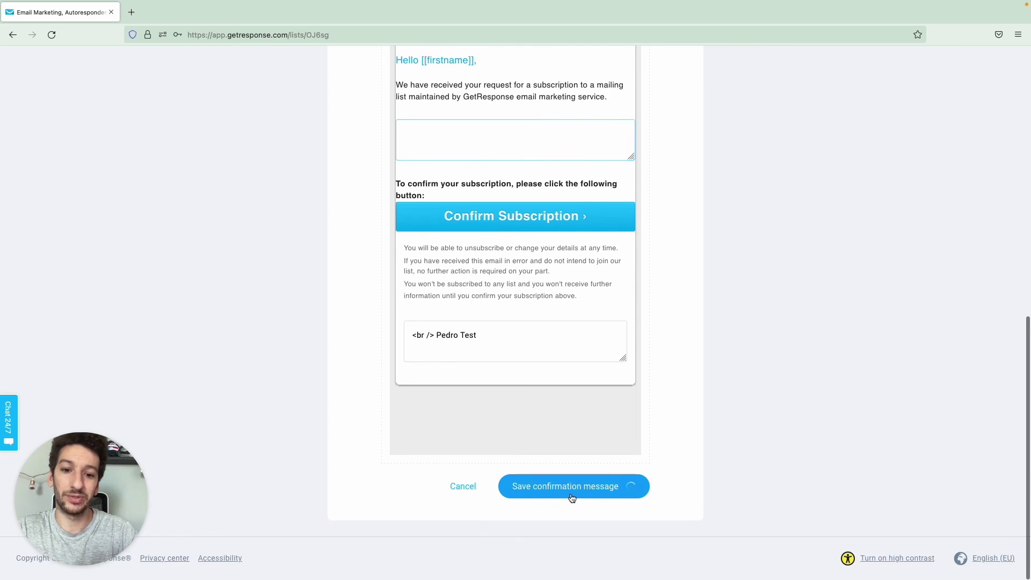